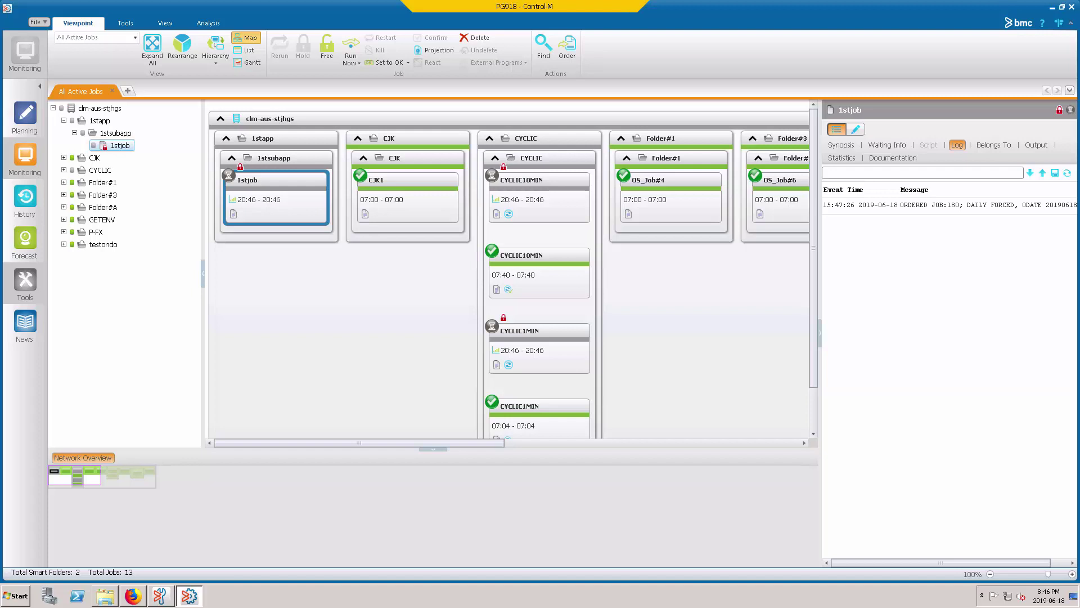
Step: Switch to the Control-M Configuration Manager window from the taskbar
left_click(160, 596)
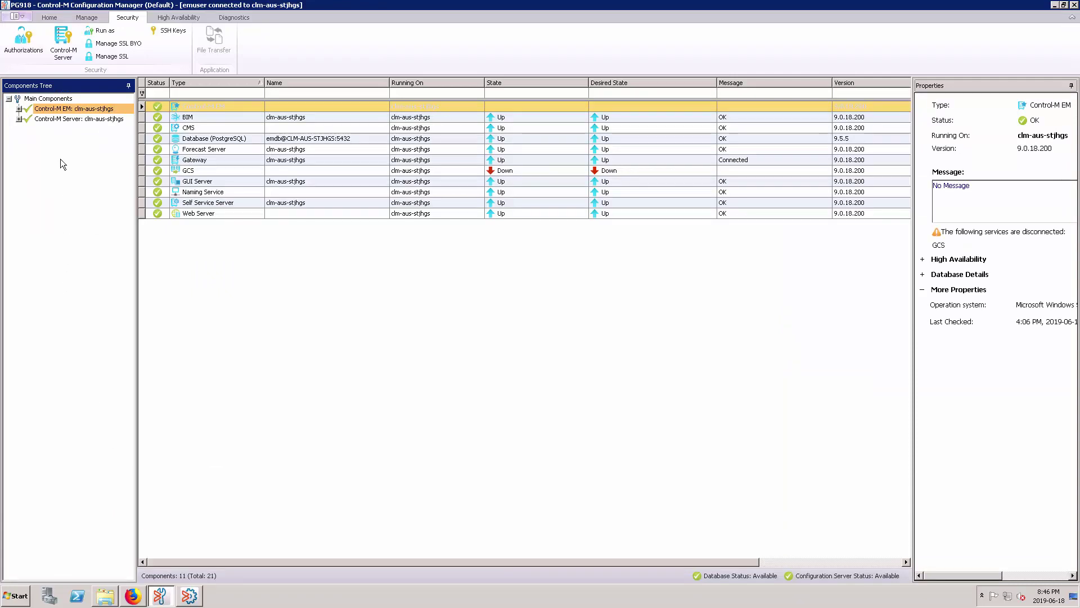
left_click(50, 18)
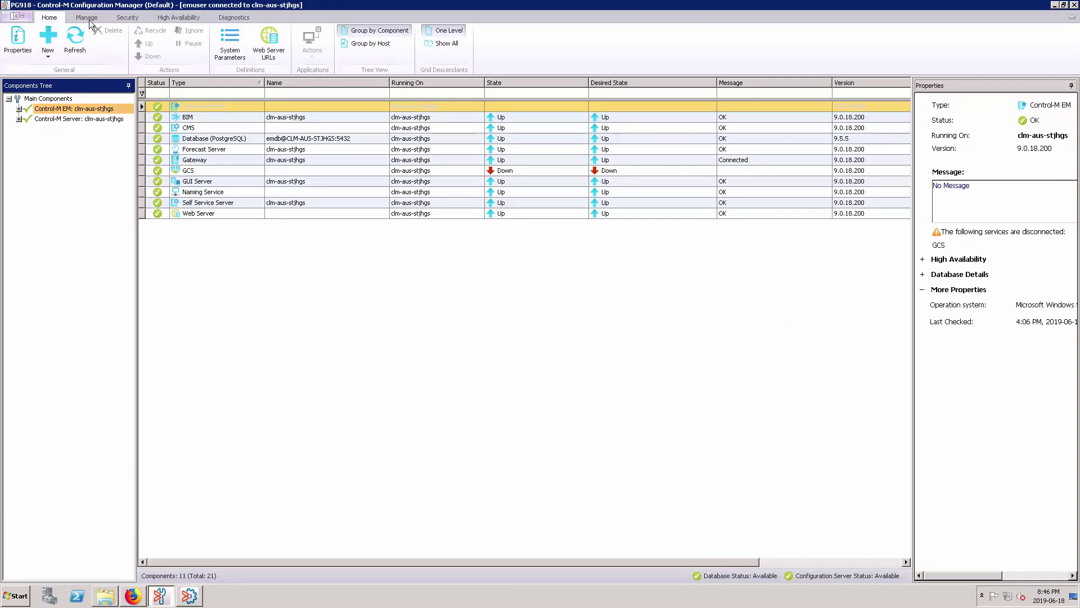
left_click(234, 45)
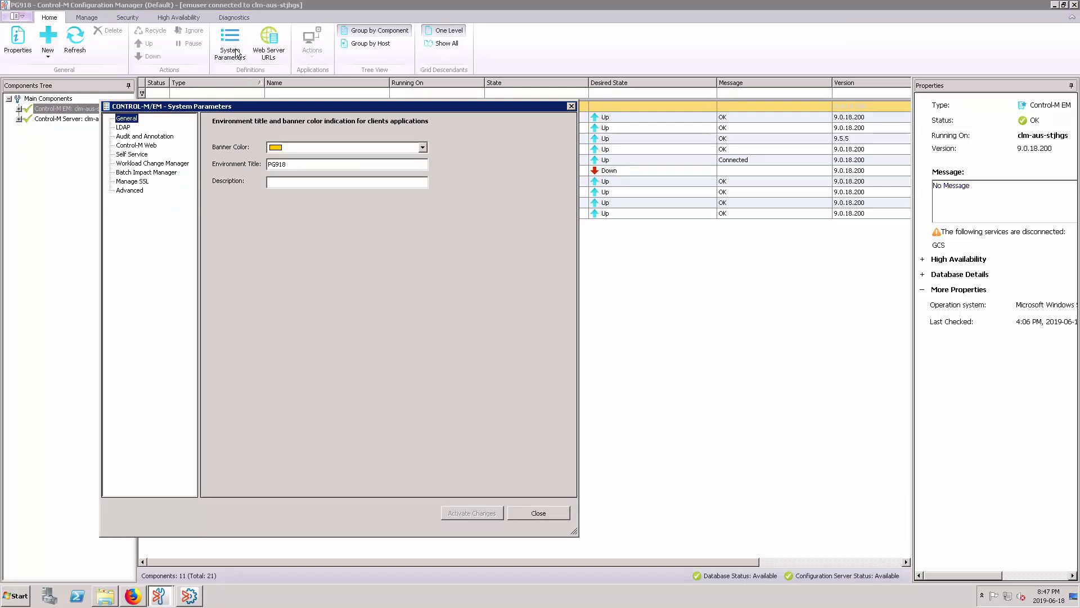
left_click(145, 136)
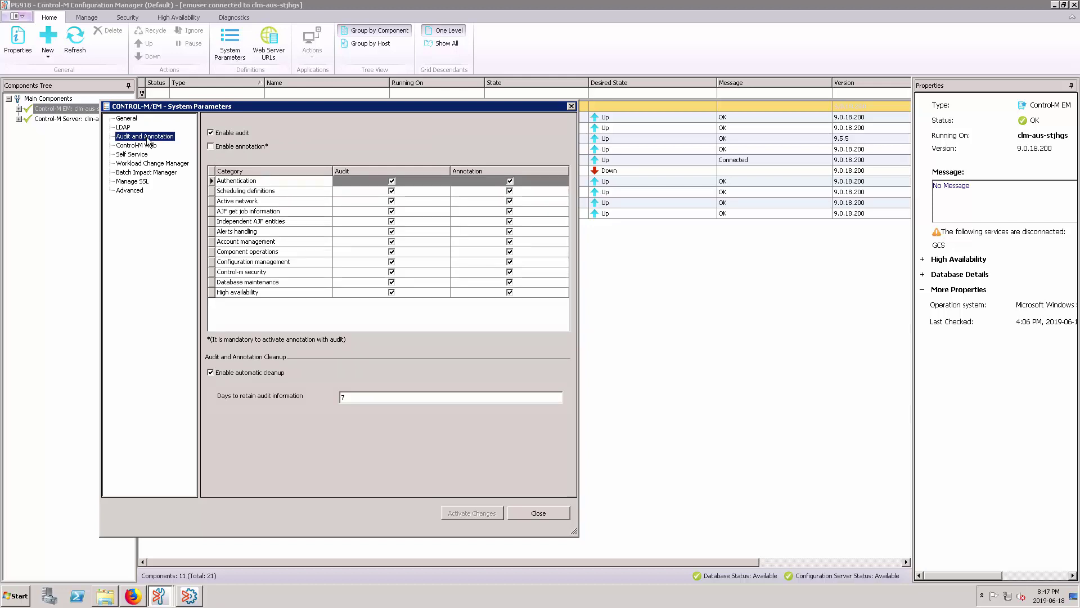
left_click(234, 202)
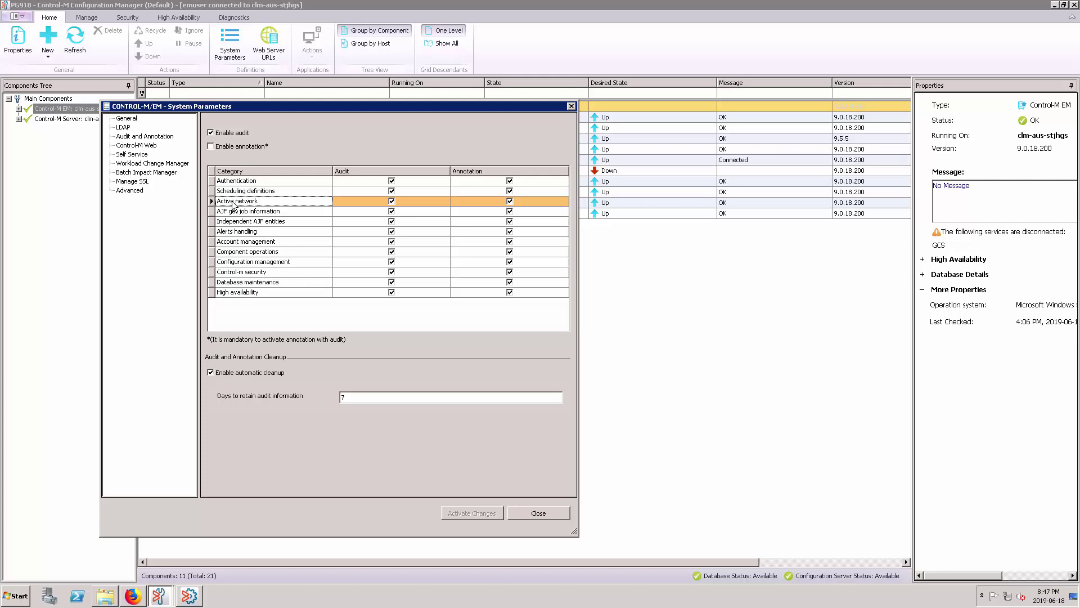
left_click(539, 514)
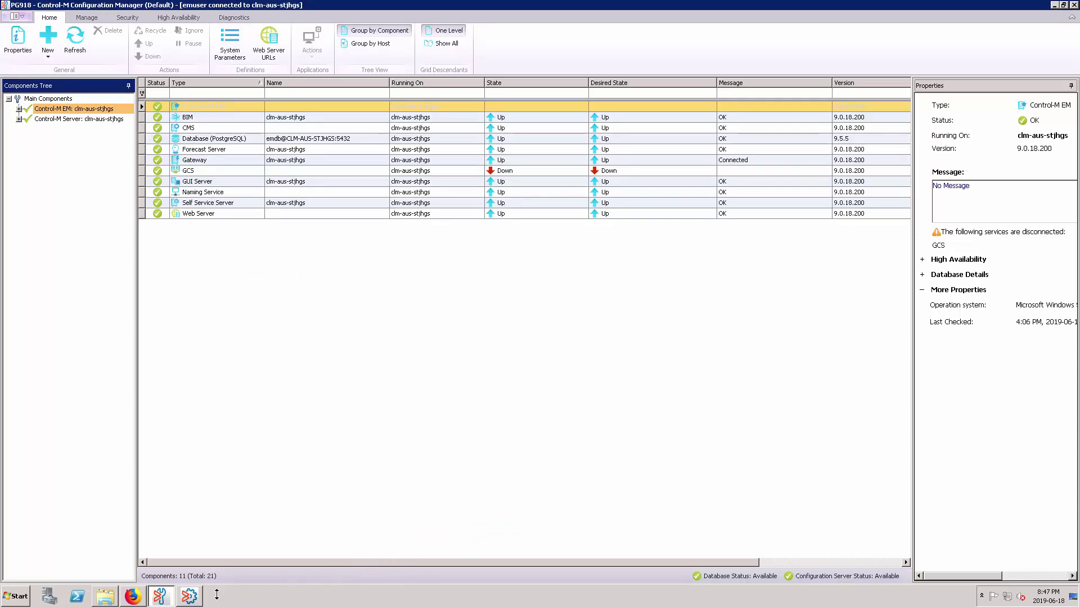
Step: Return to the Control-M window and launch Control-M Reports from Tools
left_click(190, 596)
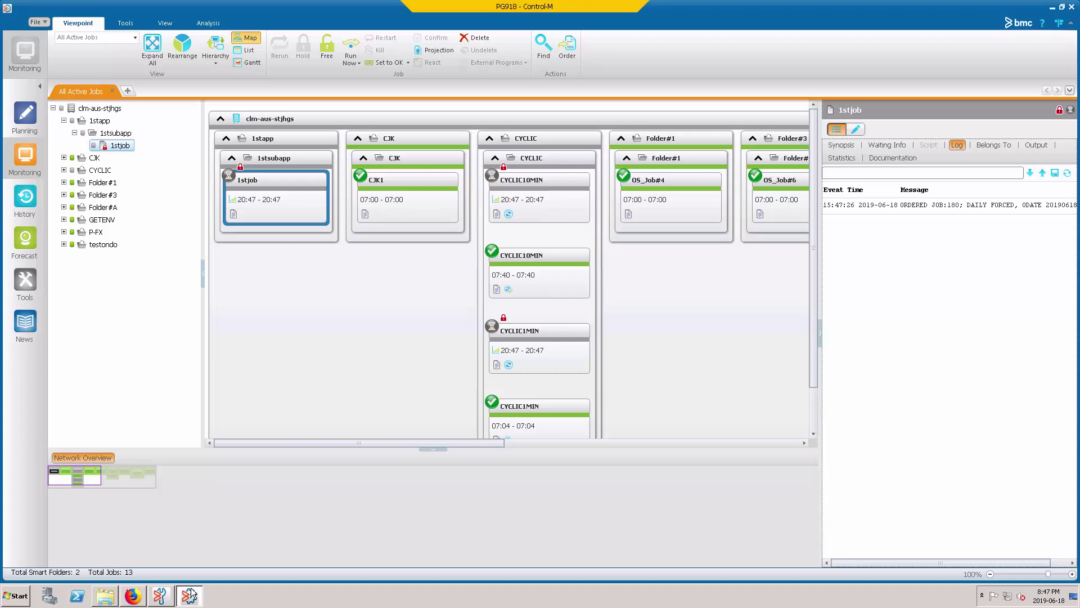
left_click(24, 279)
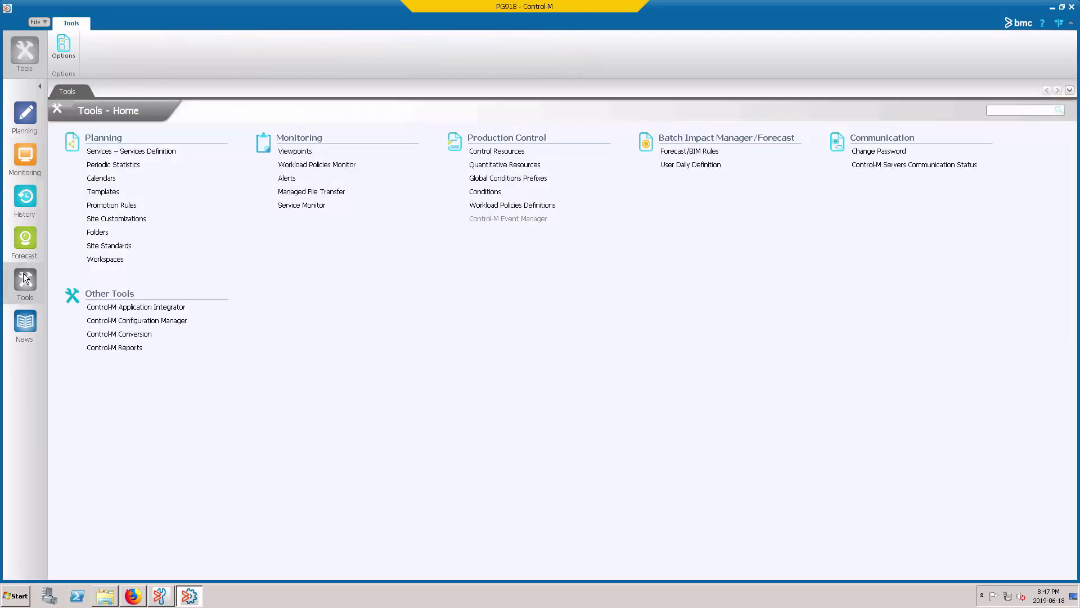
left_click(95, 345)
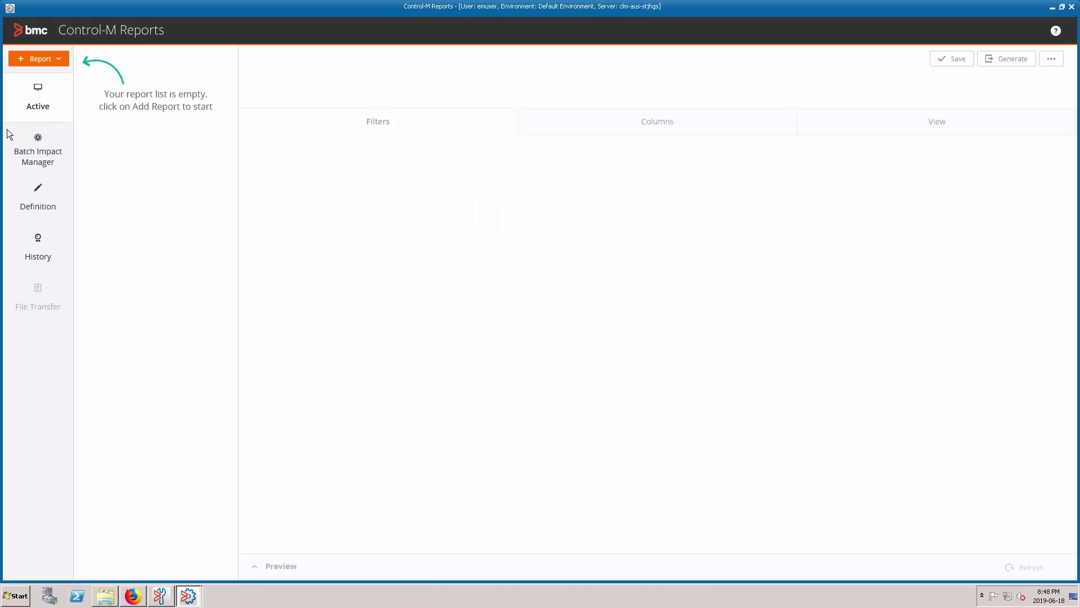
Step: Create a new report from the Active Audit template
left_click(52, 57)
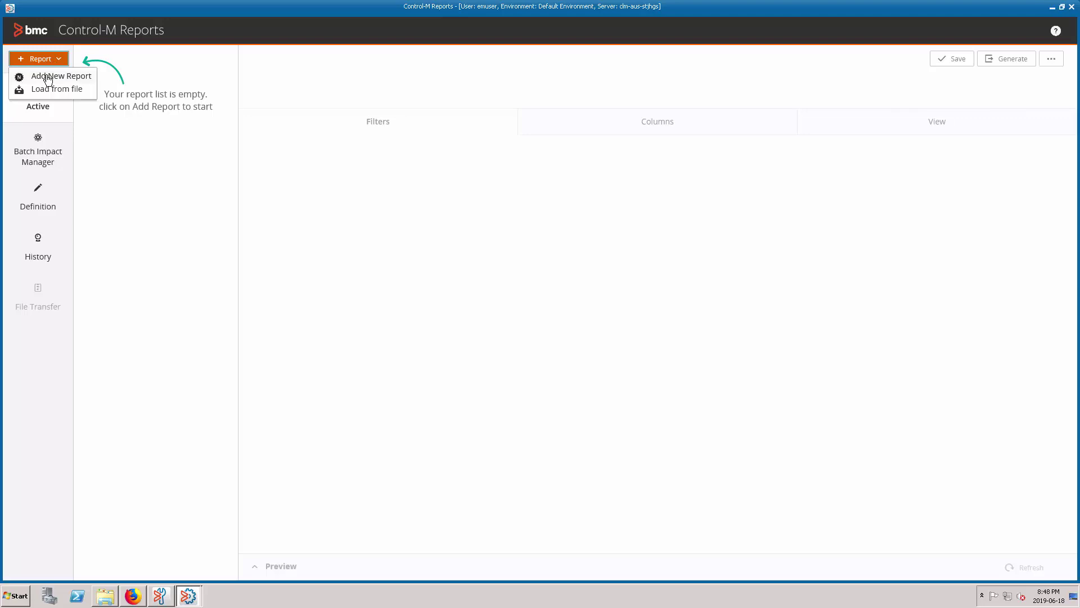
left_click(61, 76)
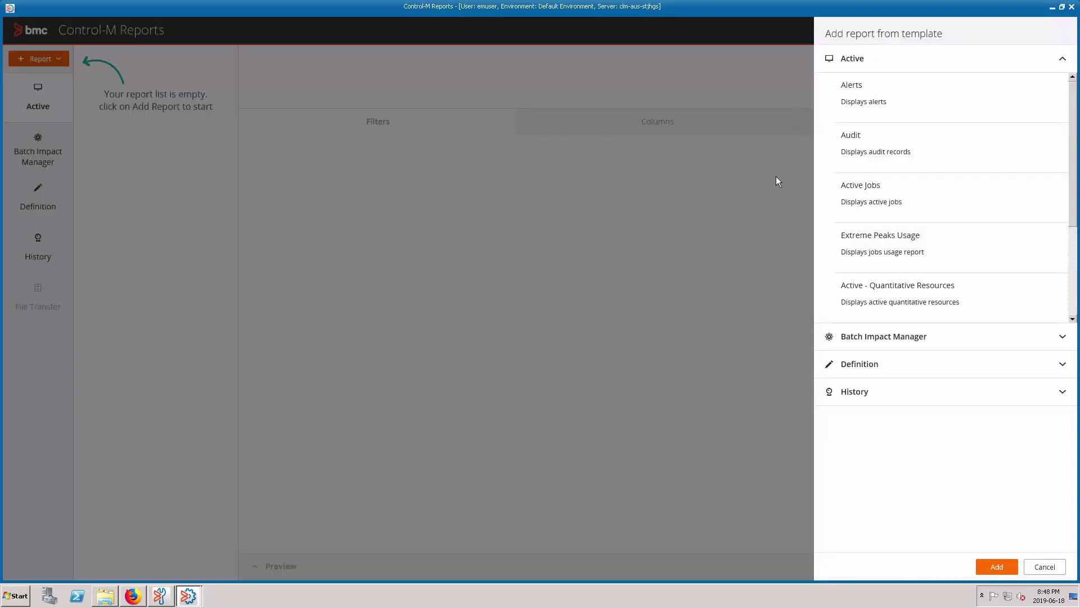
left_click(870, 151)
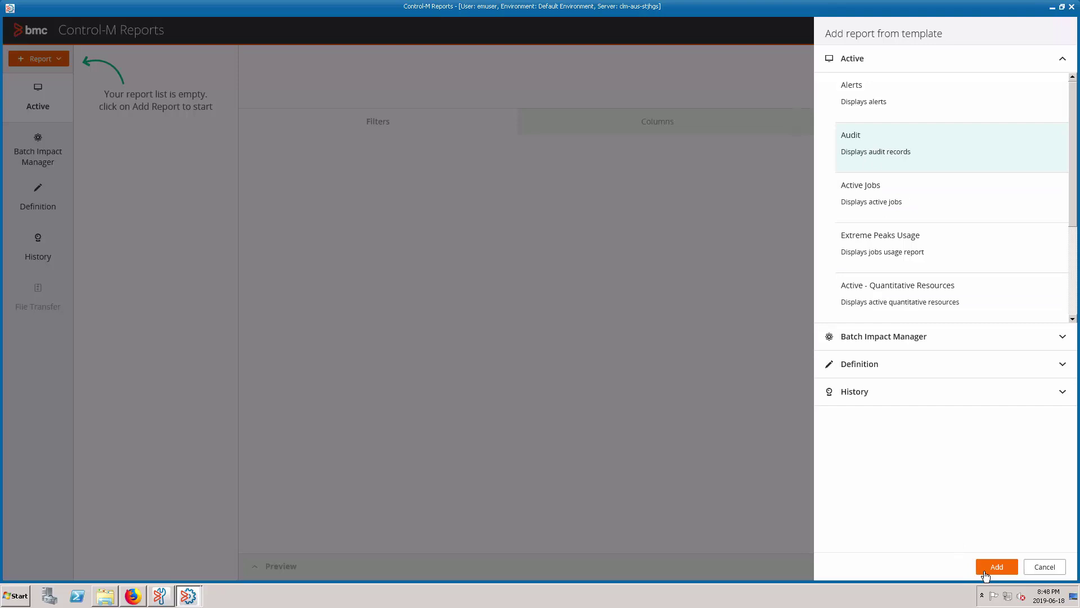
left_click(998, 567)
left_click(999, 568)
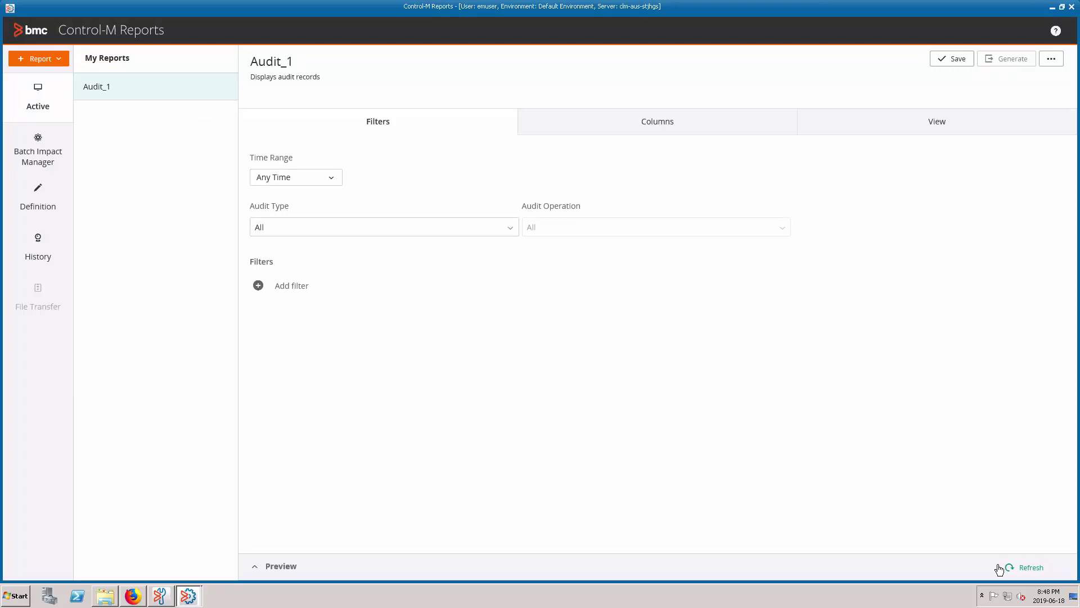
Step: Select the Audit_1 report title to rename it Force Job Report
left_click(287, 61)
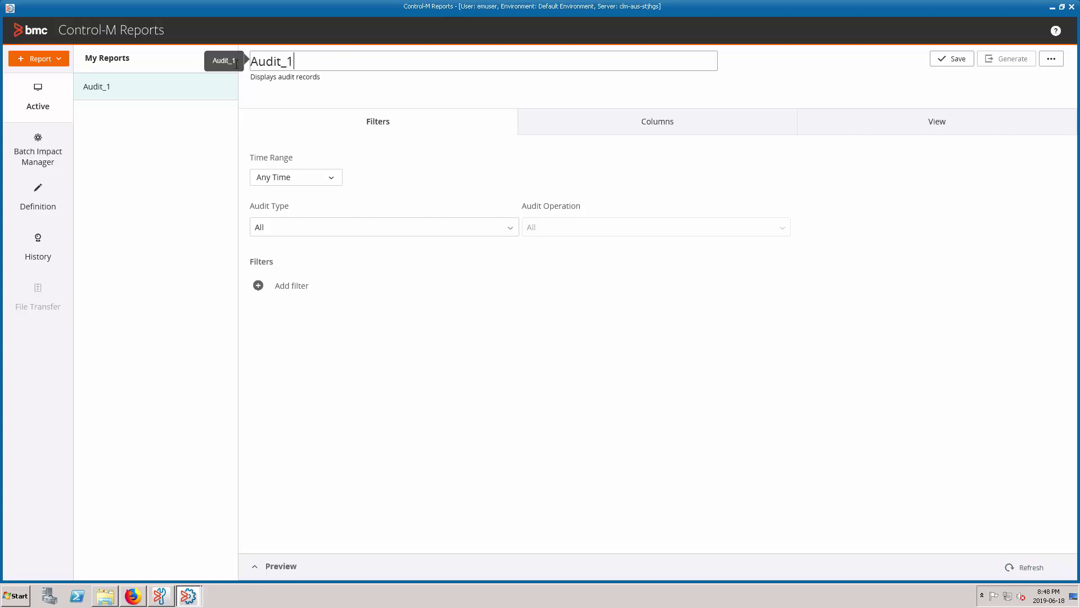
left_click_drag(293, 61, 237, 63)
type("Force ")
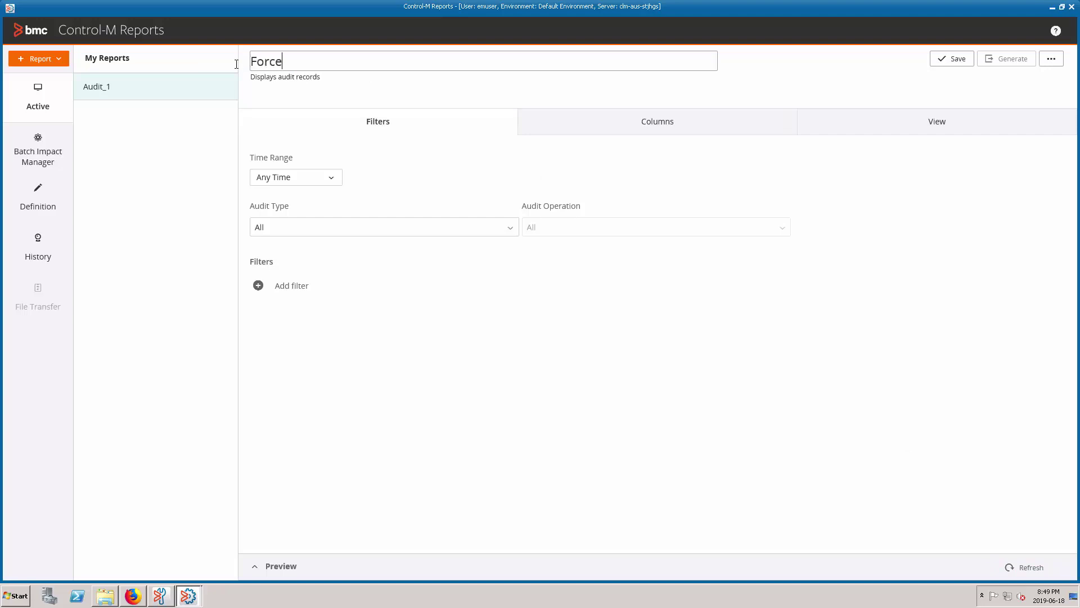
type("Job ")
type("Report")
Step: Filter the report to recent Active Network audits with Force as the operation
left_click(331, 182)
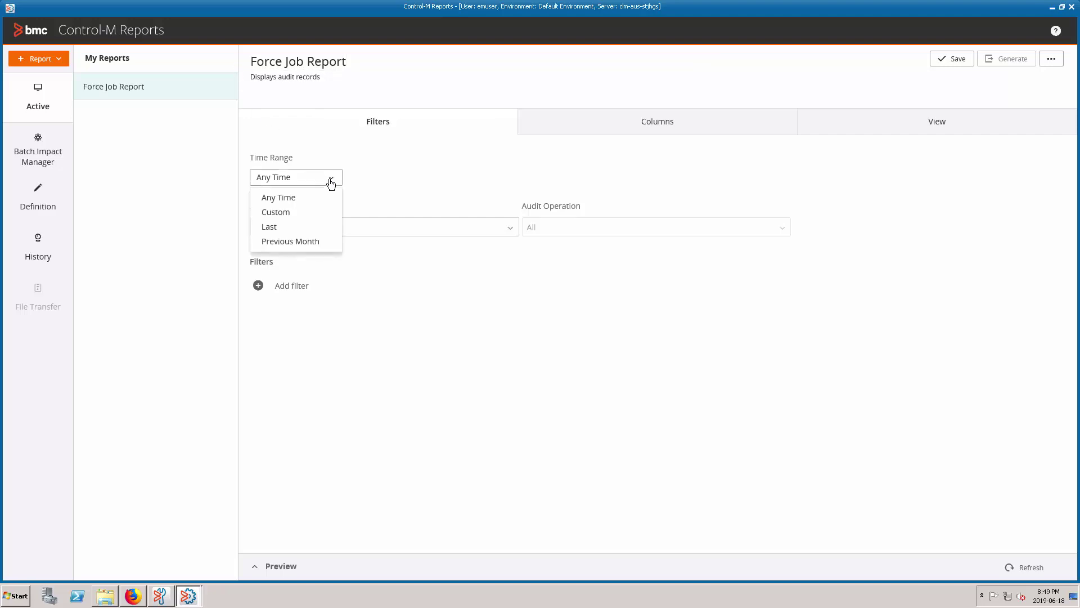
left_click(270, 226)
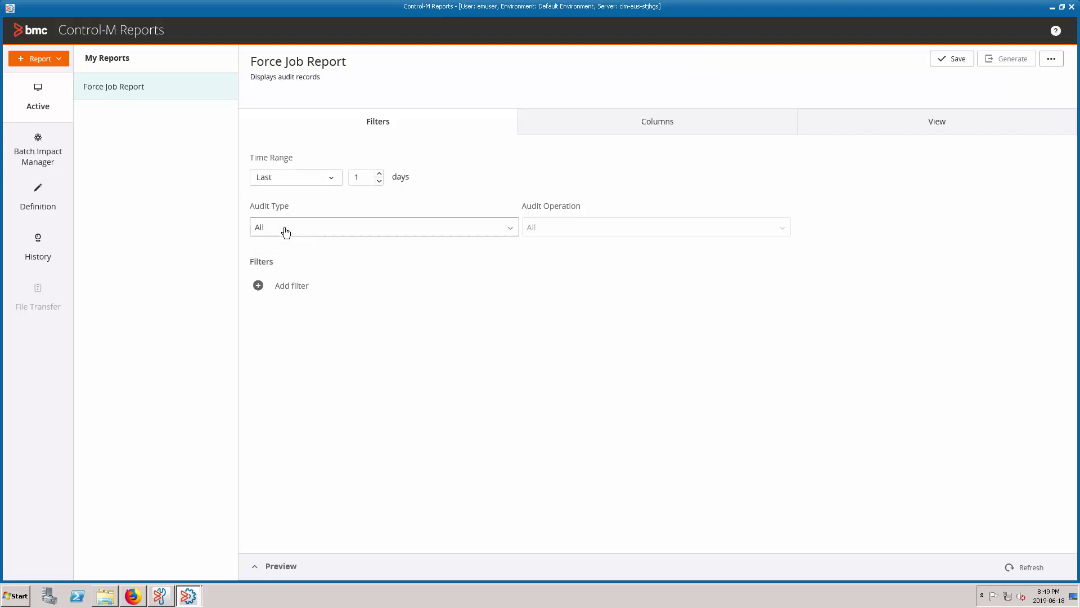
left_click(285, 228)
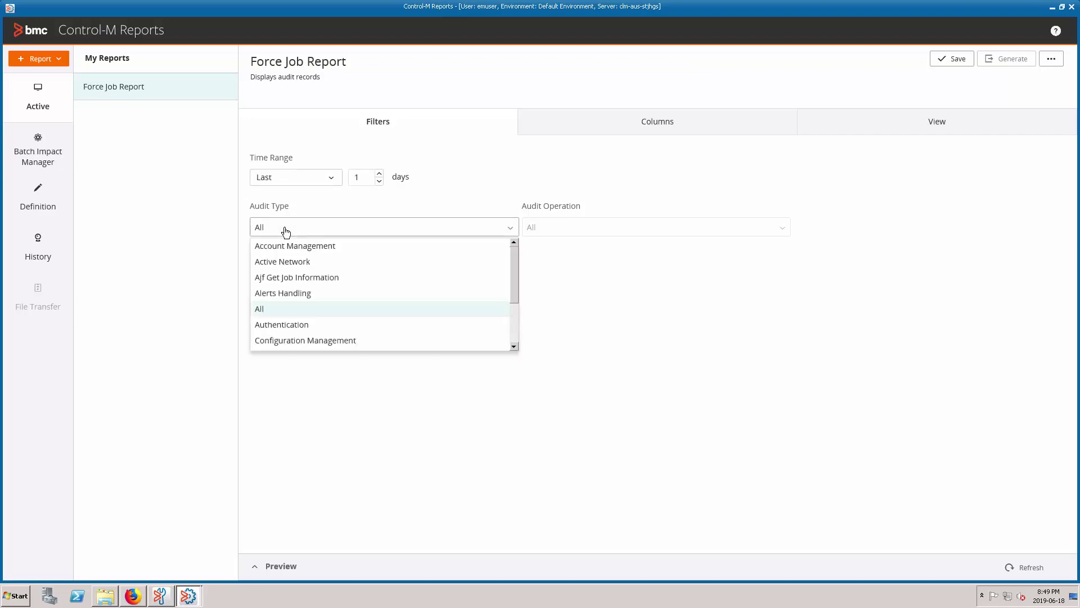
left_click(279, 262)
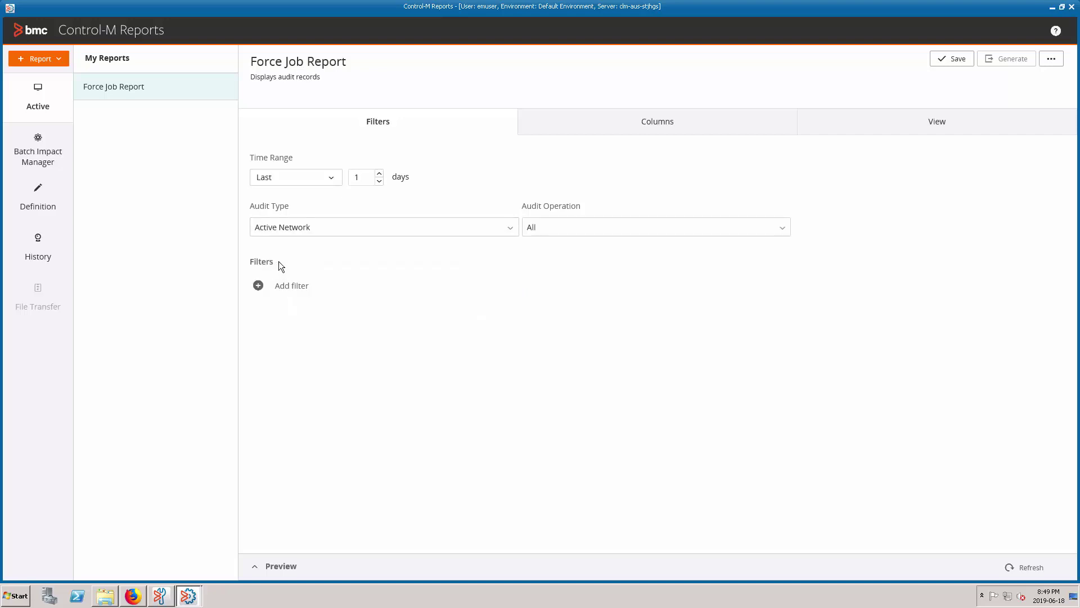
left_click(654, 230)
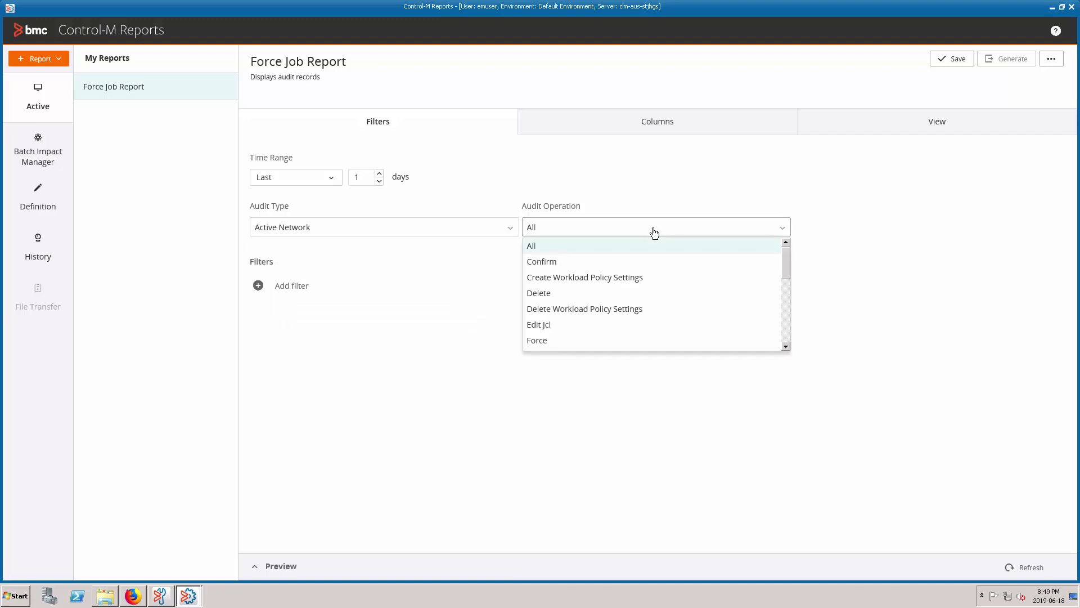
left_click(621, 340)
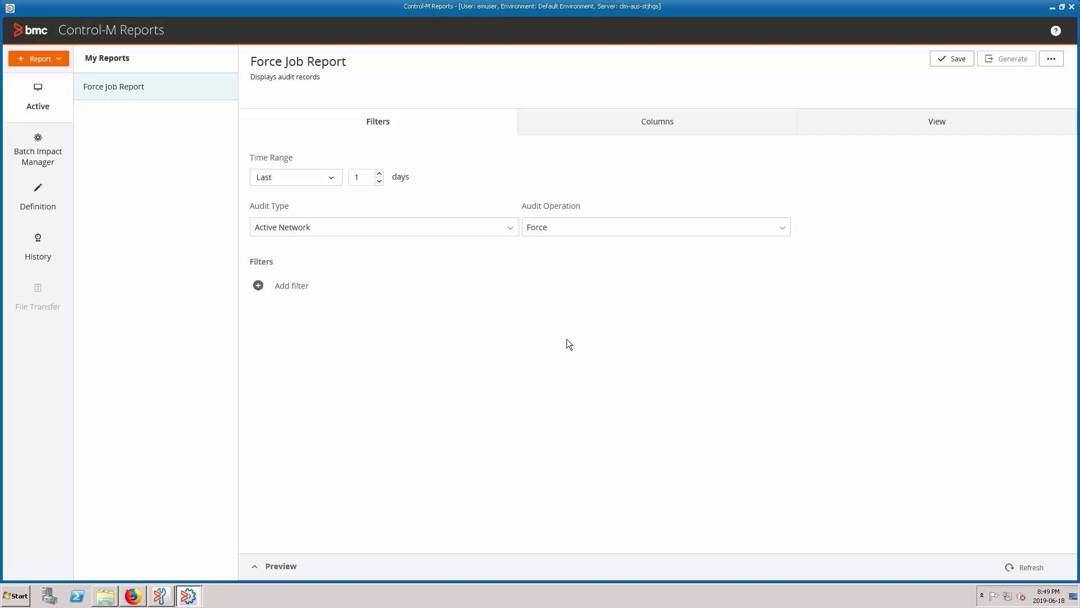
Step: Add an extra filter condition, check its fields, then remove it
left_click(258, 287)
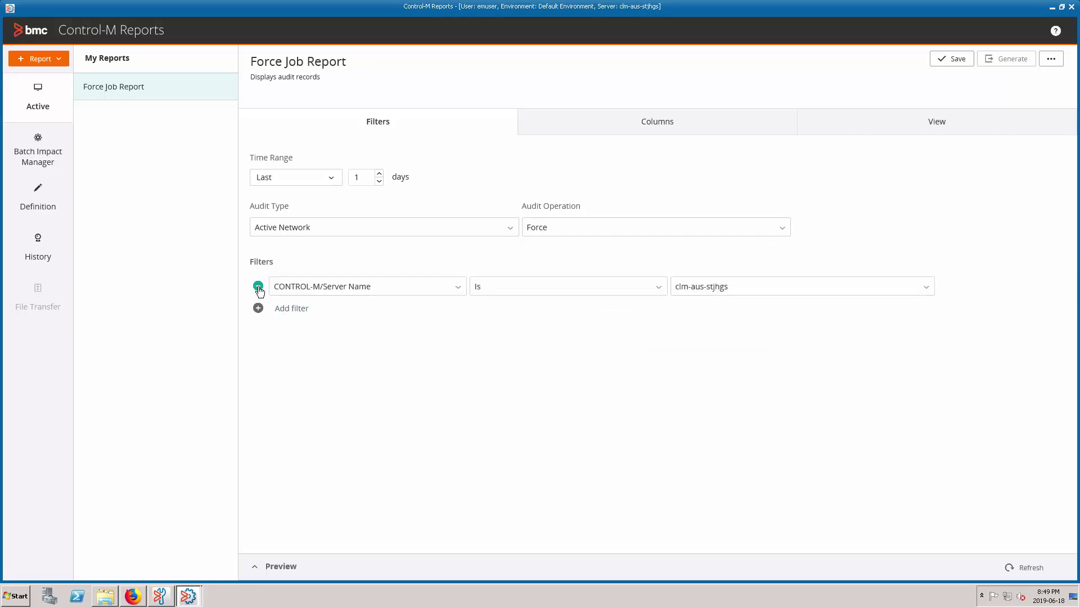
left_click(460, 287)
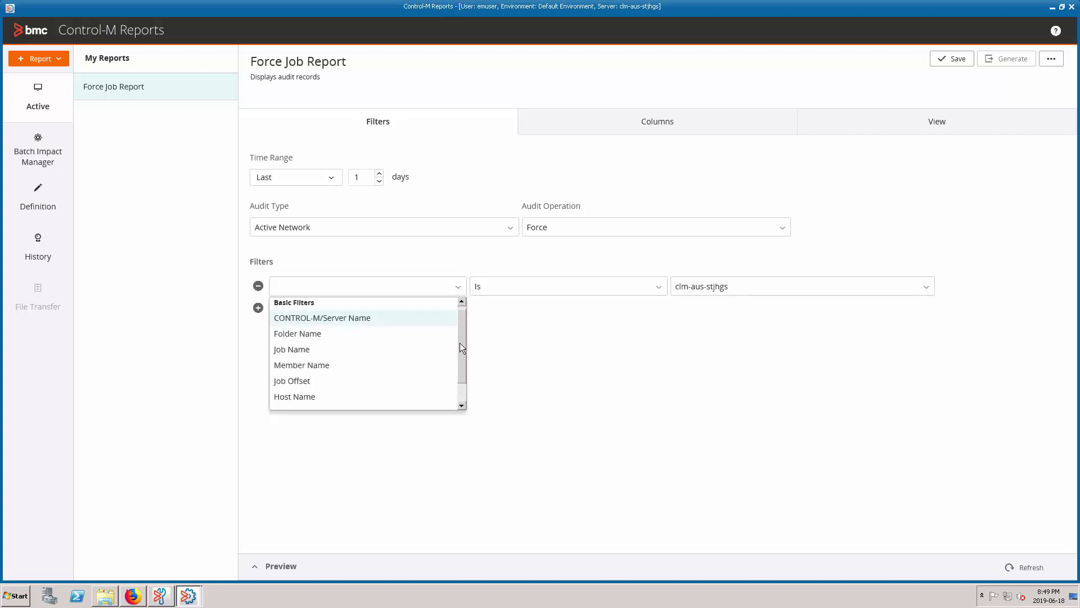
left_click_drag(460, 343, 460, 363)
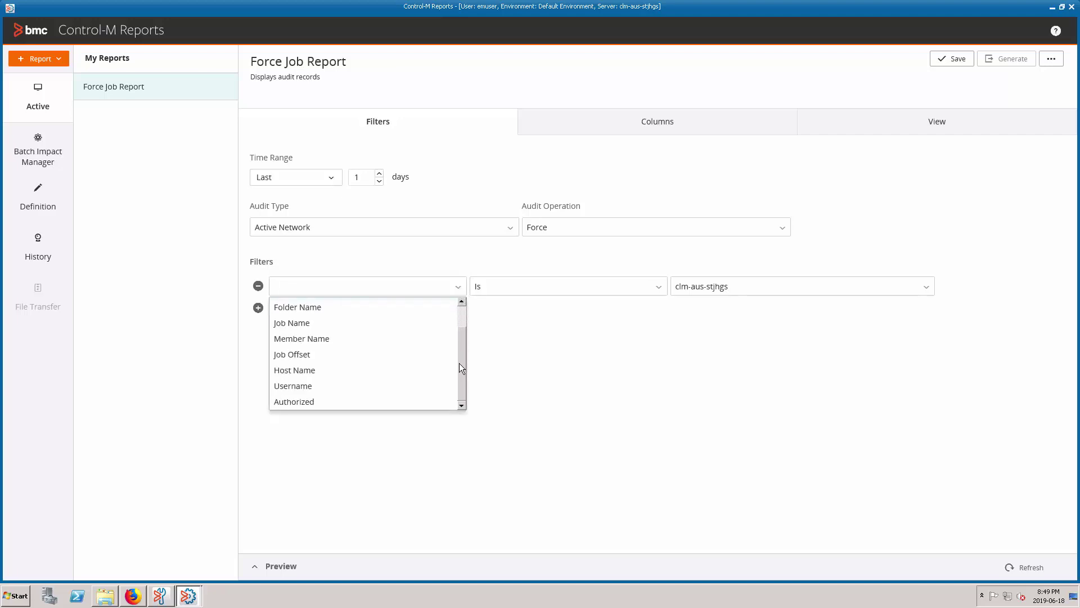
left_click(259, 287)
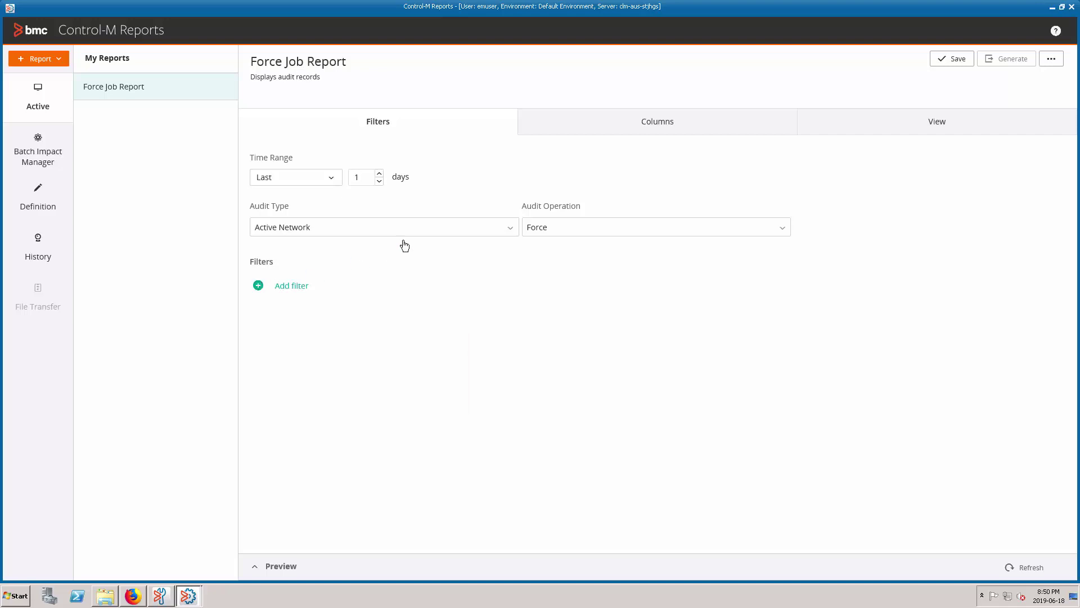
Step: Remove Host Name from the visible columns and add Job Name
left_click(679, 124)
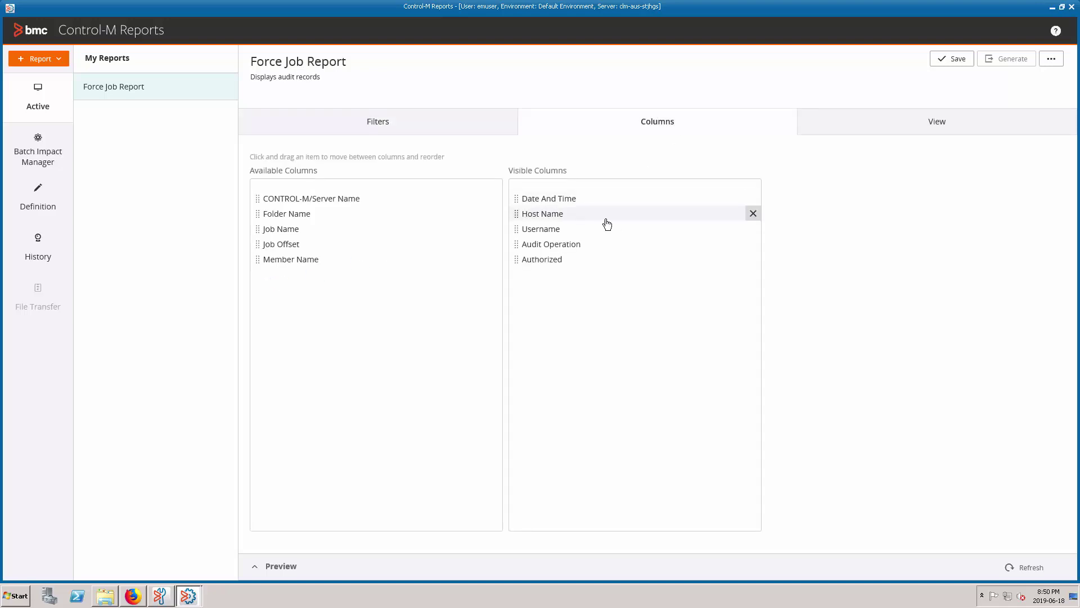
left_click_drag(558, 214, 330, 284)
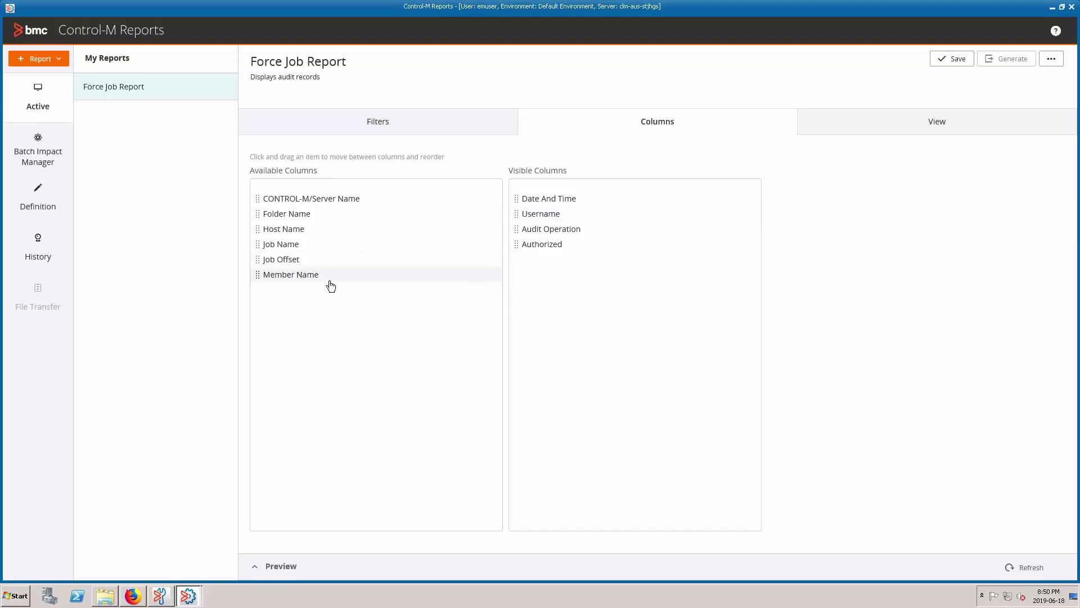
left_click_drag(296, 245, 564, 271)
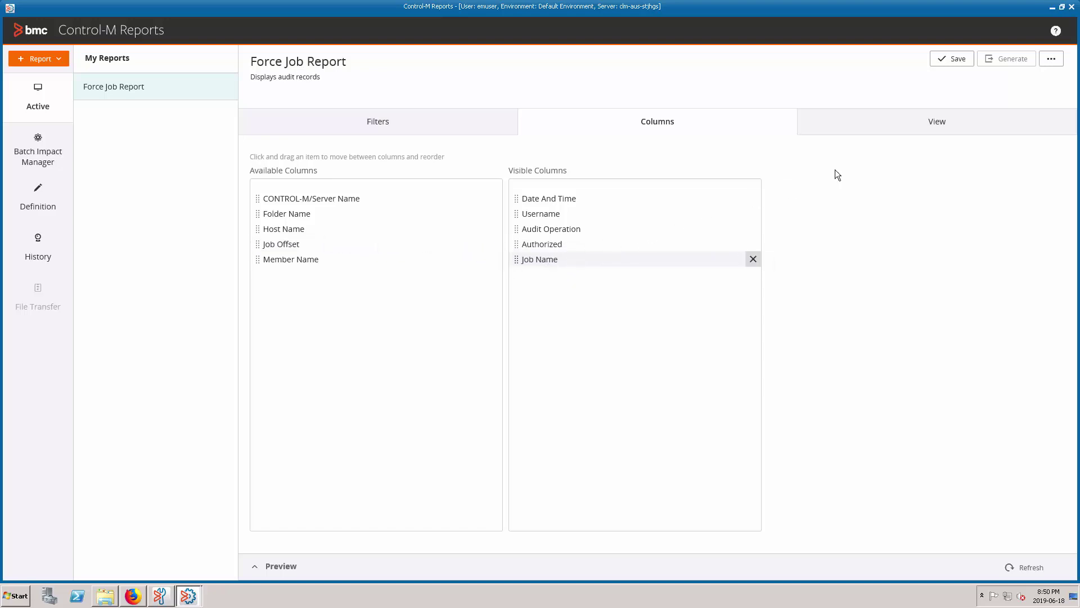
left_click(920, 125)
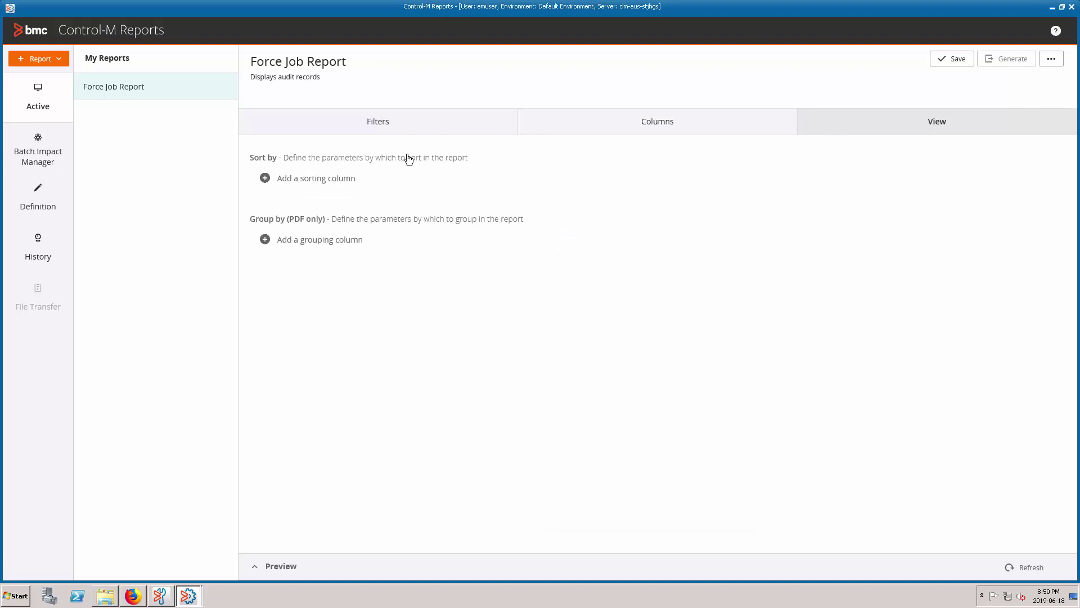
Step: Sort the report by Date And Time and group it by Username
left_click(266, 178)
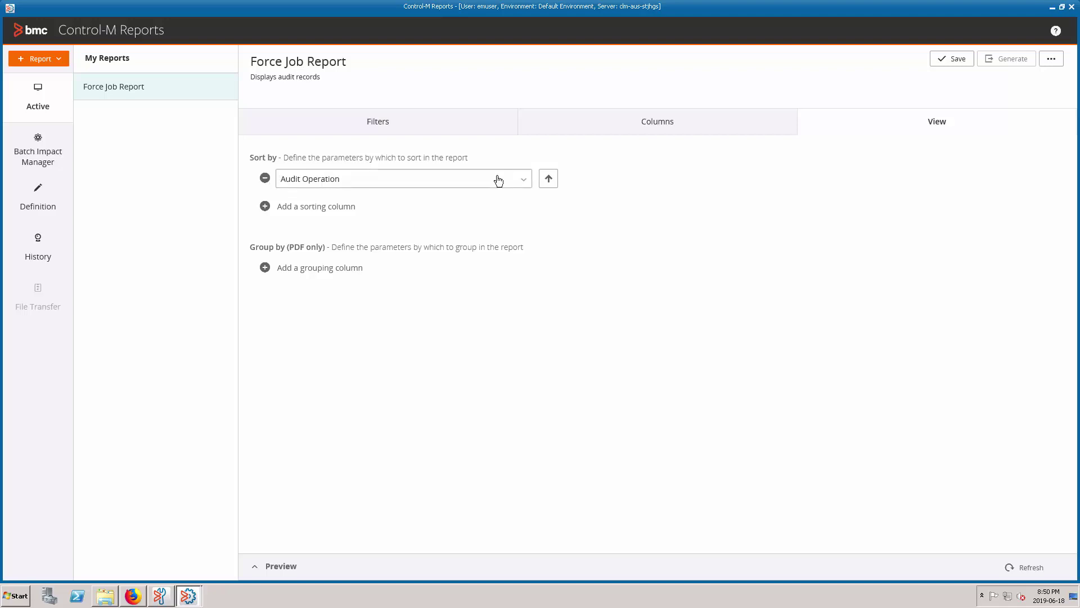
left_click(523, 180)
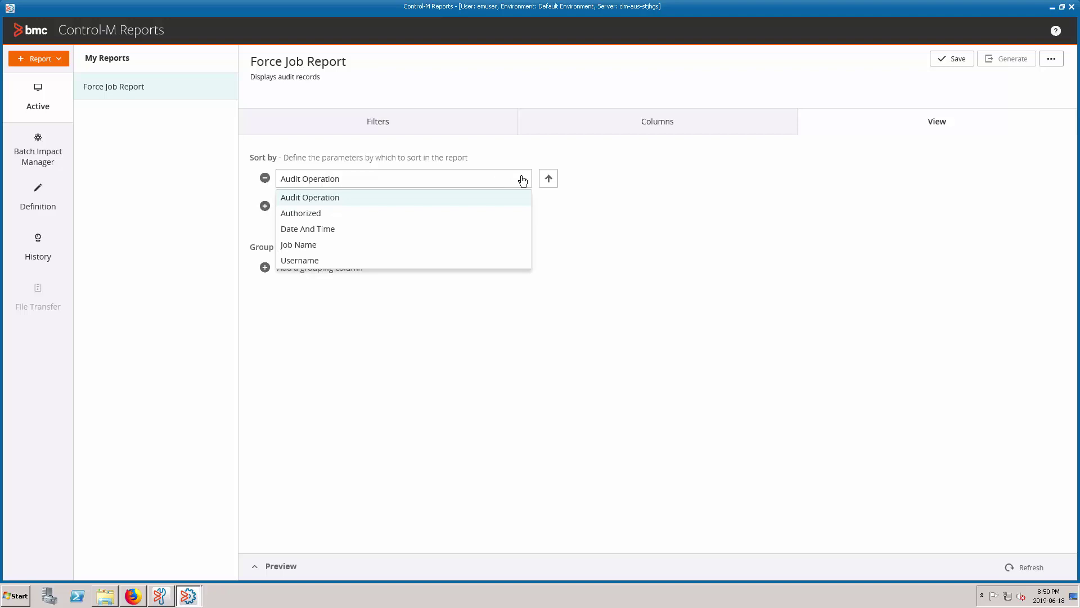
left_click(501, 232)
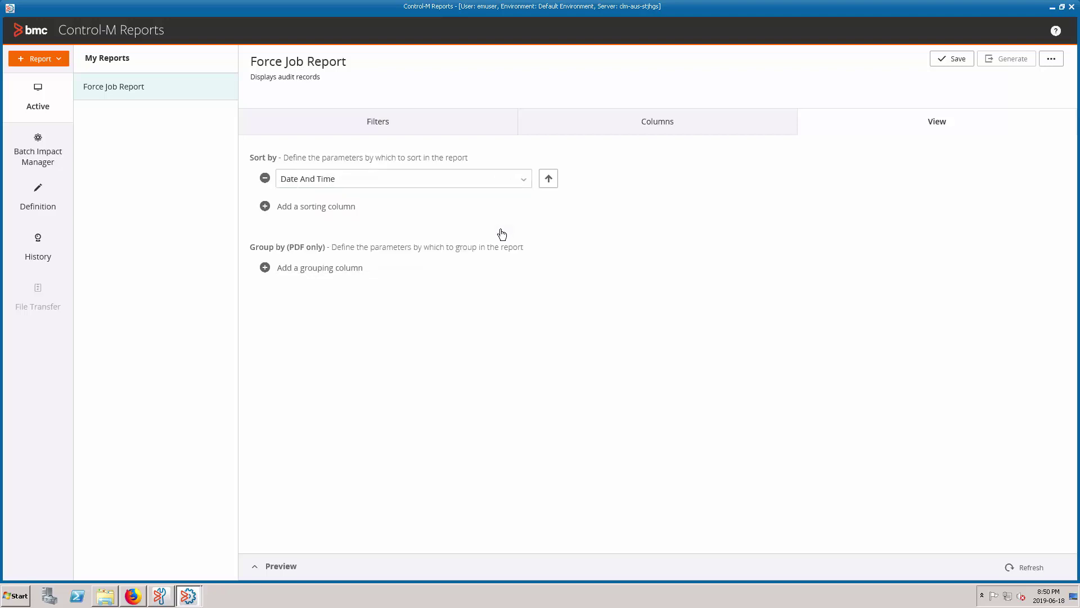
left_click(265, 269)
left_click(515, 272)
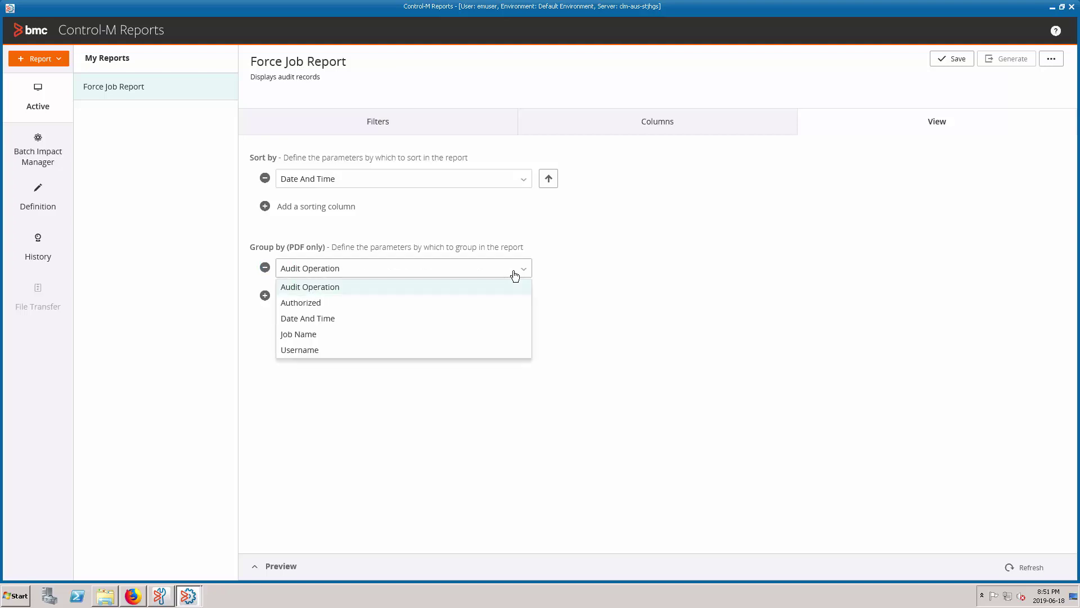
left_click(501, 351)
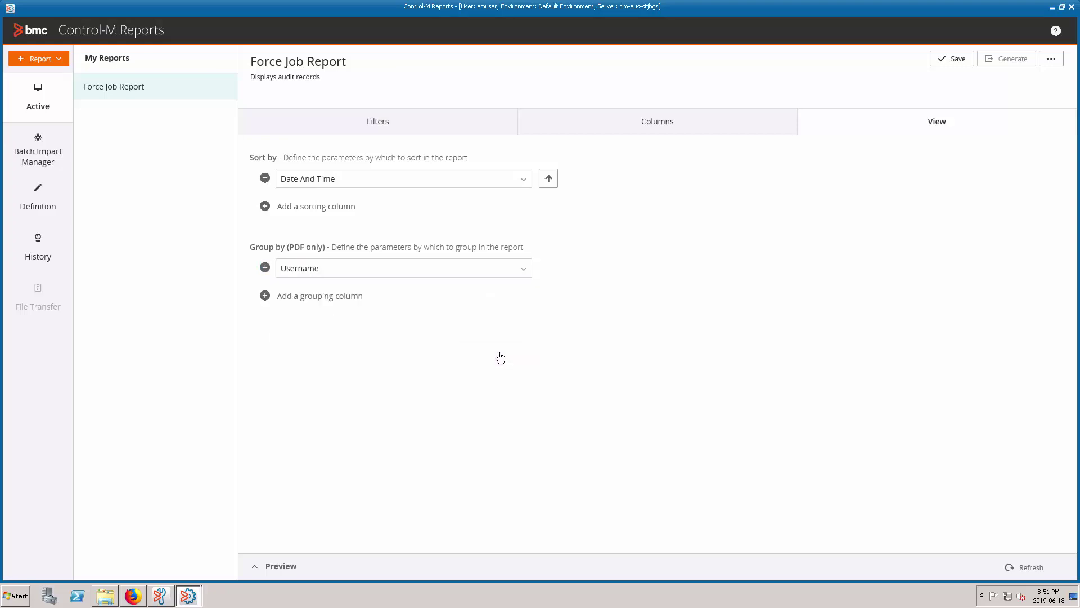
Step: Refresh the preview to show six FORCE records and save the report
left_click(292, 563)
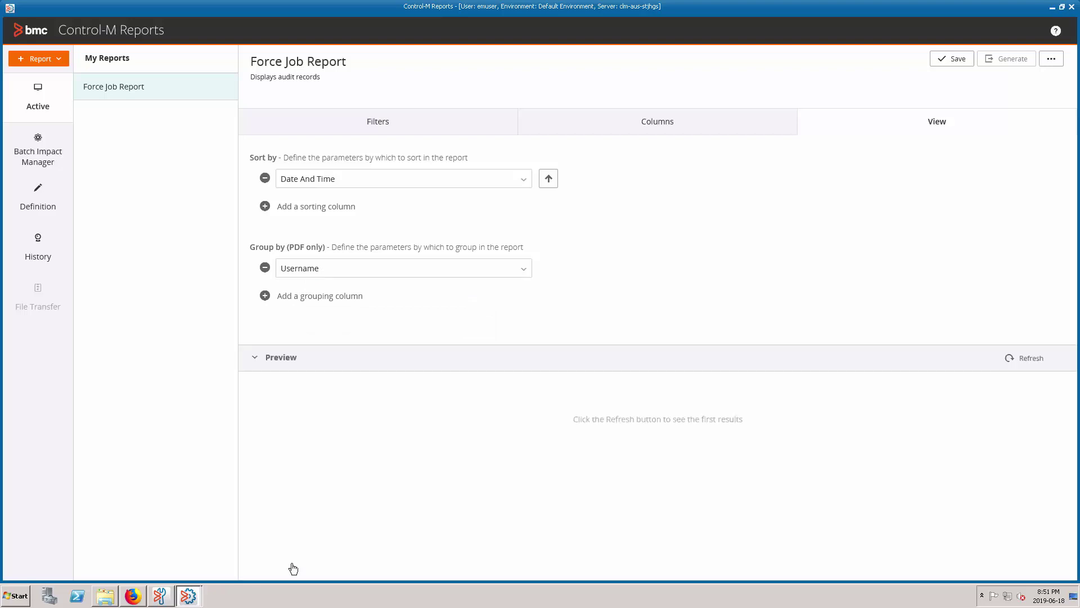
left_click(1020, 364)
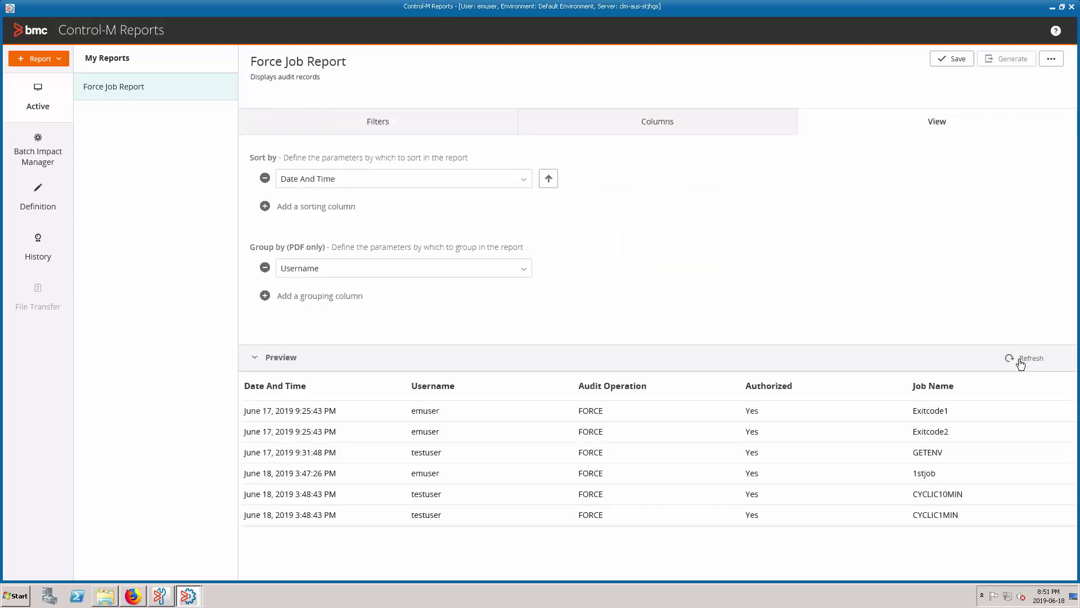
left_click(954, 61)
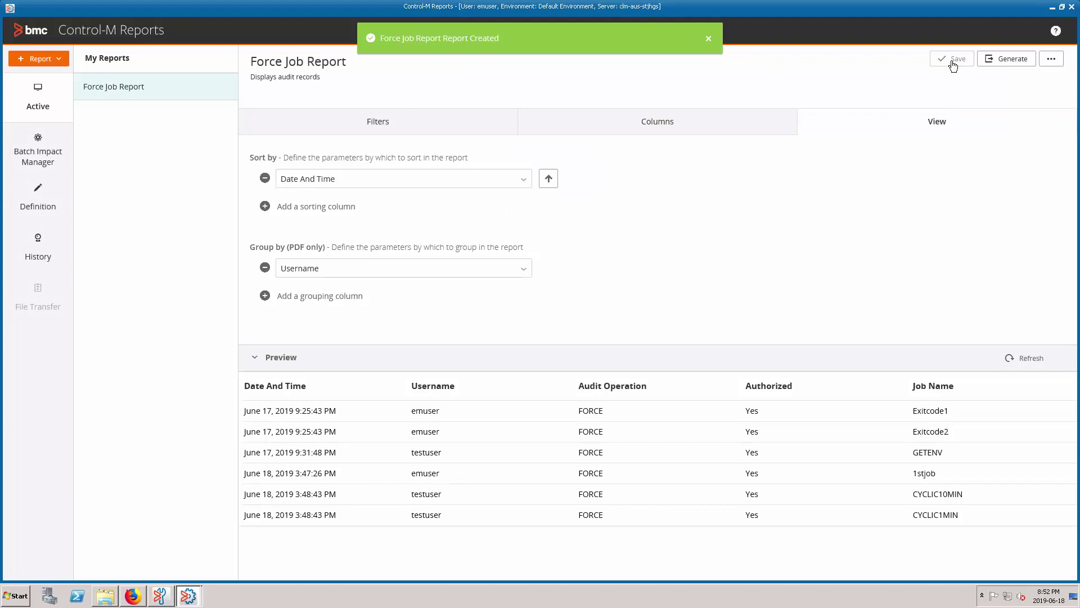
Step: Export Force Job Report to the desktop as a PDF file
left_click(1004, 61)
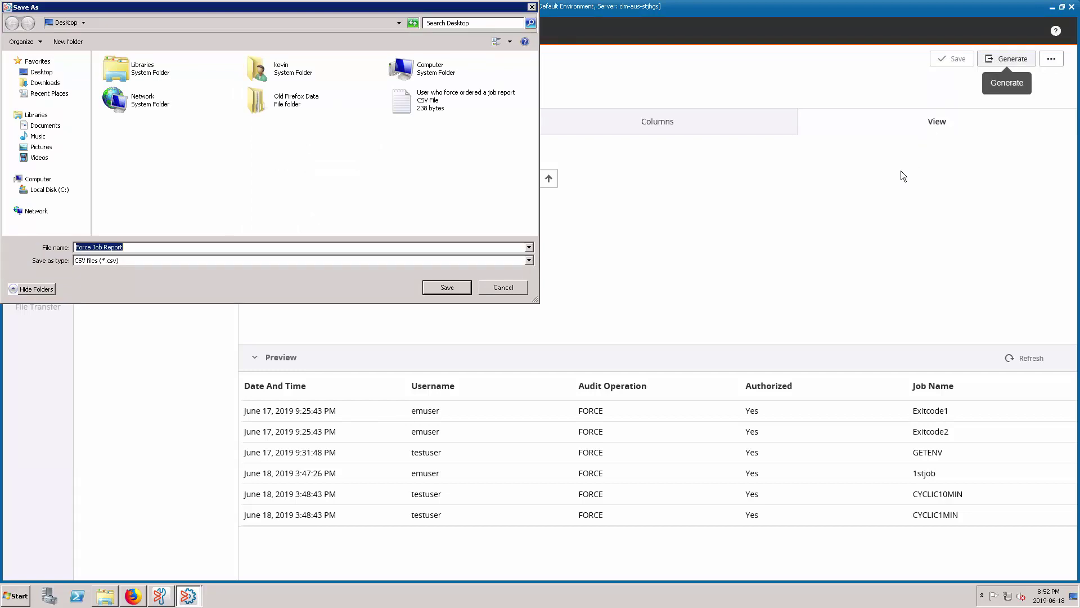
left_click(531, 260)
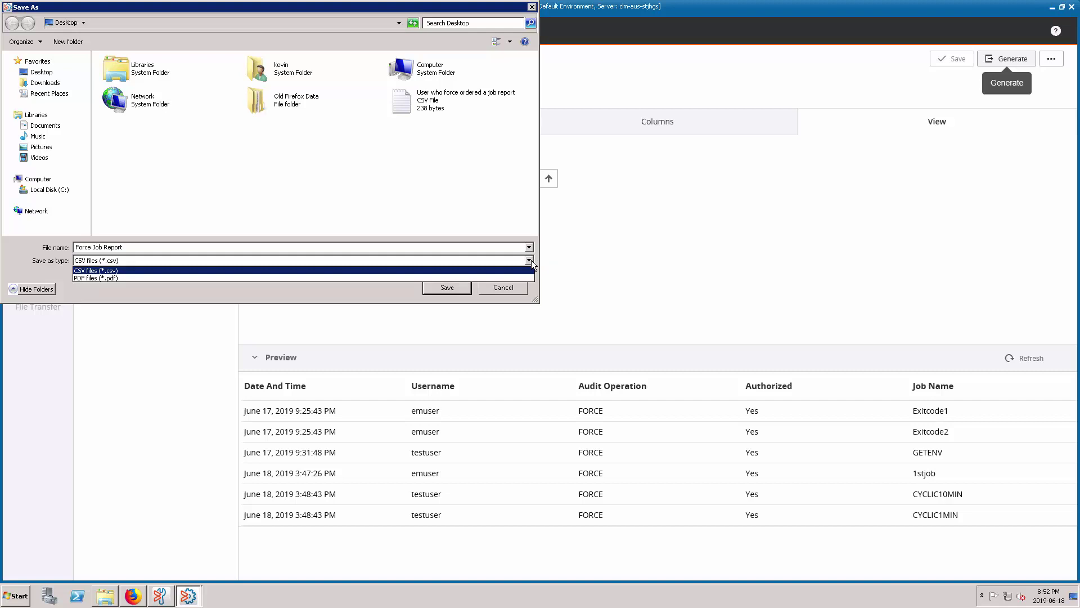
left_click(313, 279)
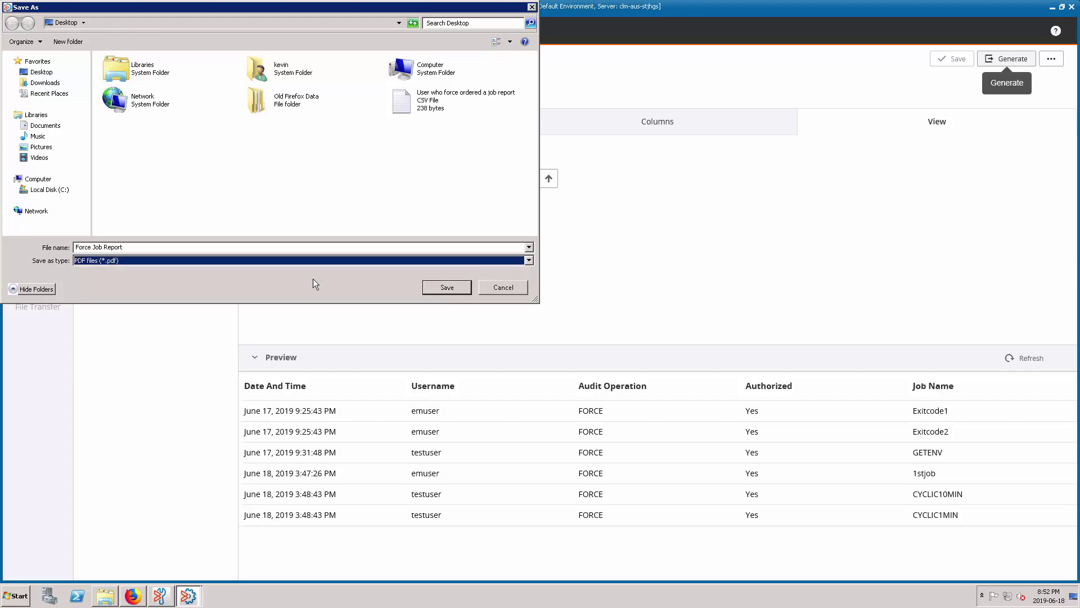
left_click(448, 287)
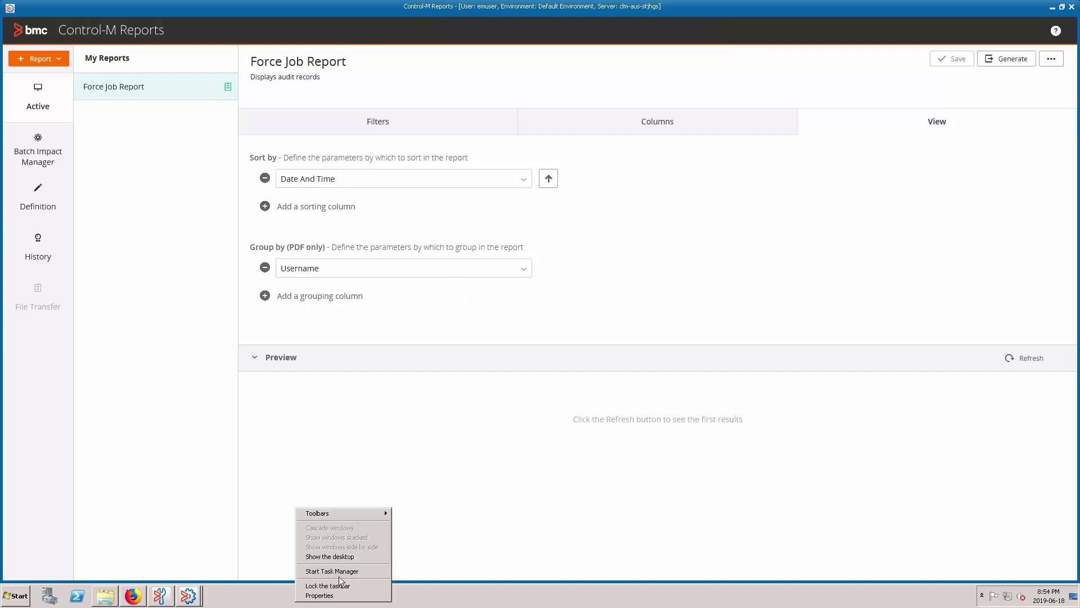
Step: Minimize all windows to reveal the desktop
left_click(347, 557)
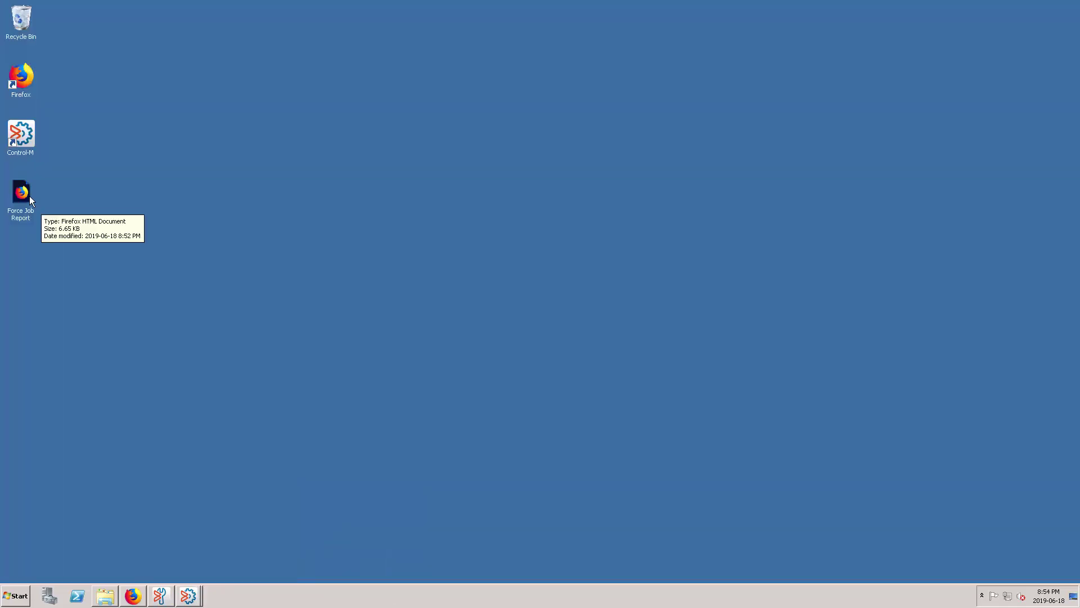